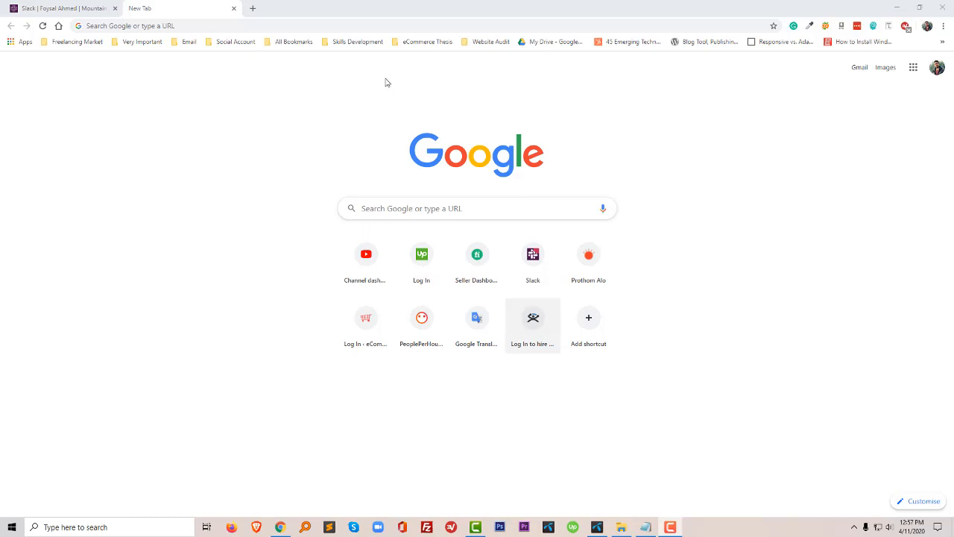
Search Google for a2hosting from the address bar.
left_click(388, 27)
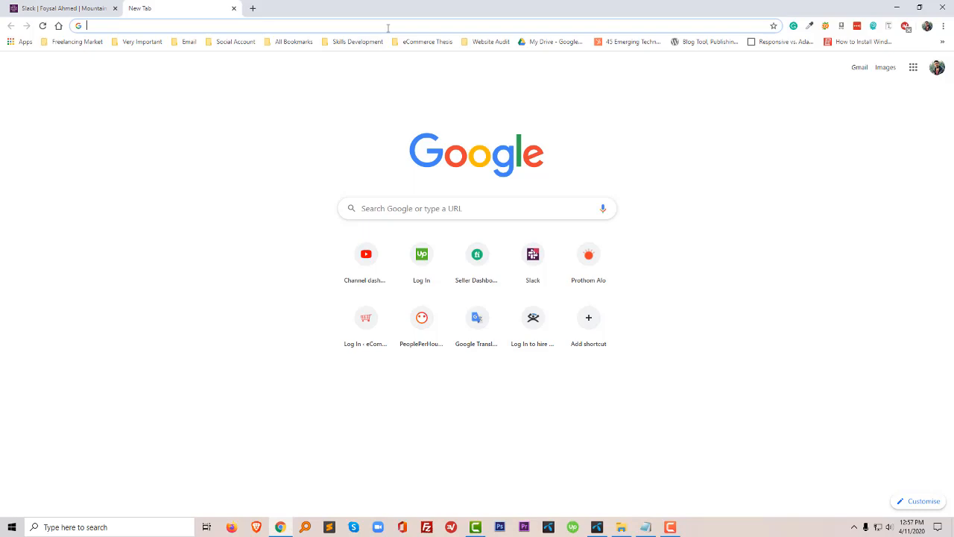
type("a2")
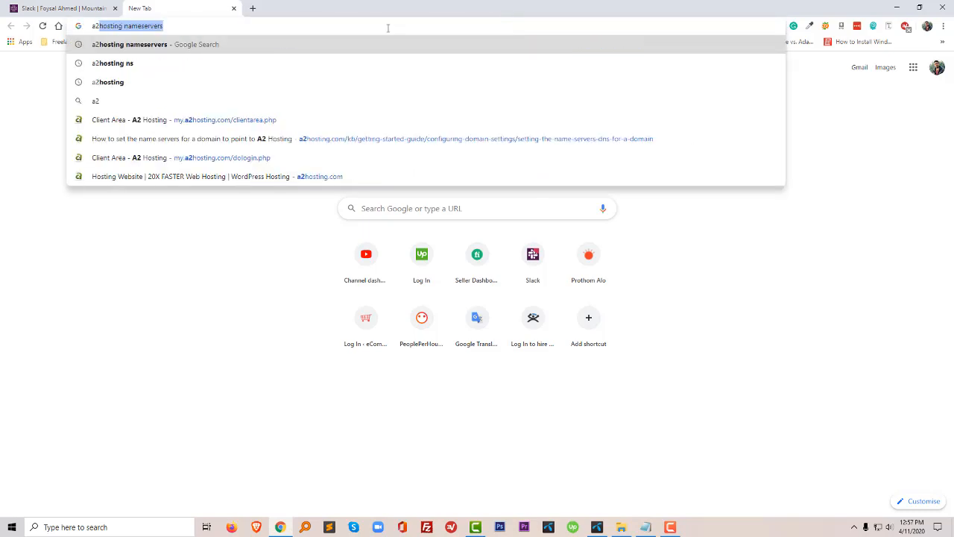
type("hosting nameserv")
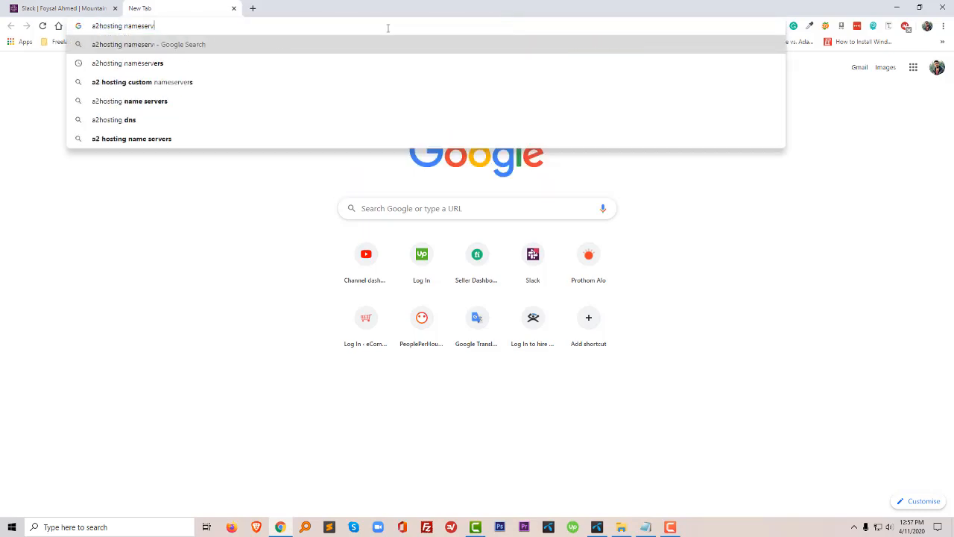
type("n")
key("BackSpace")
key("BackSpace")
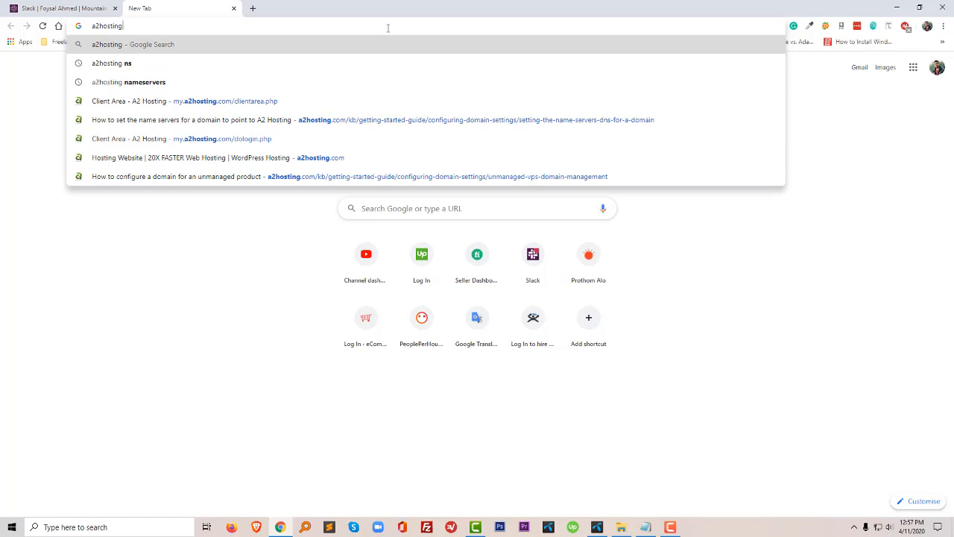
key("Return")
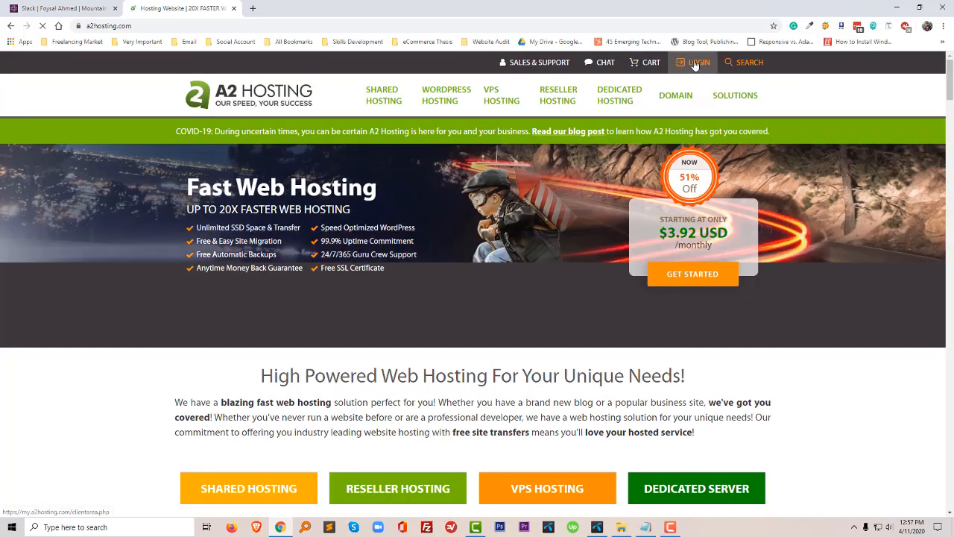
Log in to the A2 Hosting Client Area with the saved email and password.
left_click(696, 65)
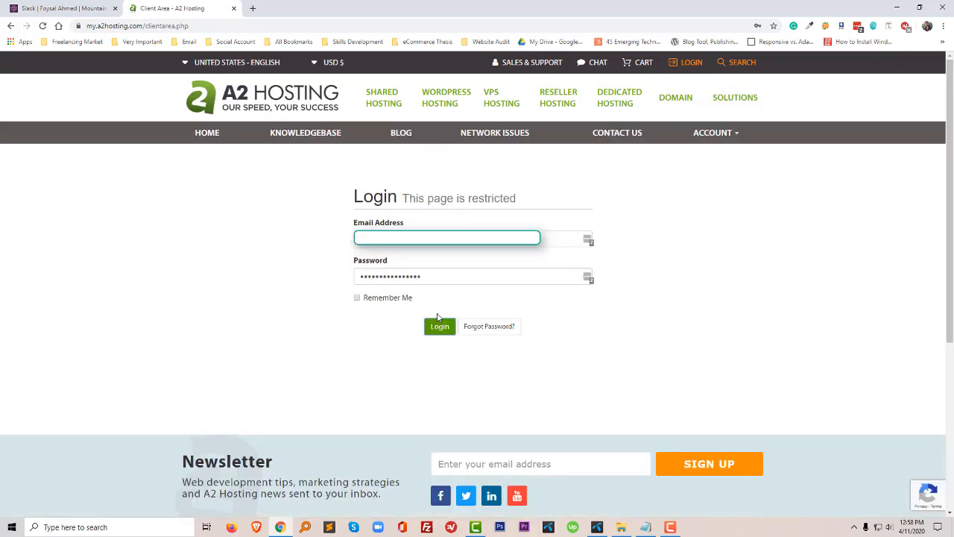
key("Return")
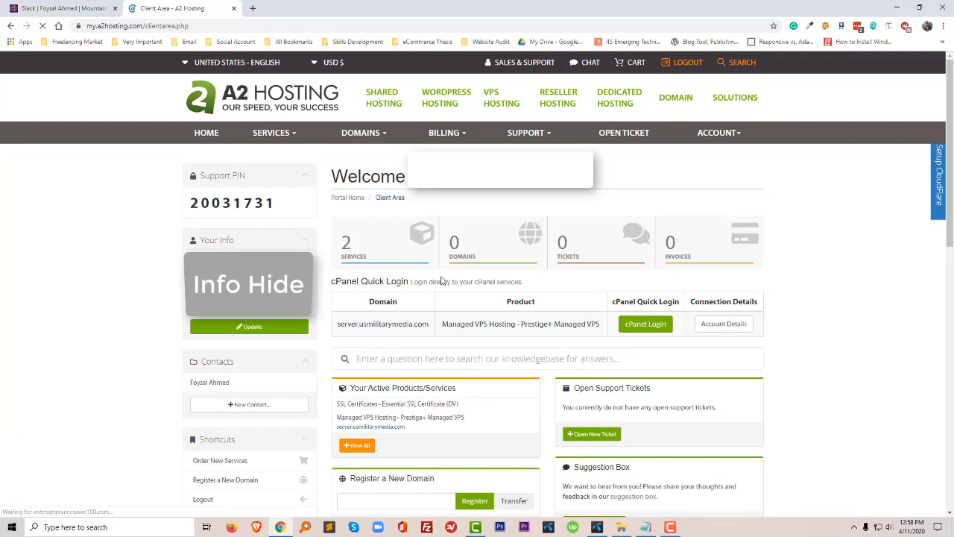
scroll(443, 276, "down", 2)
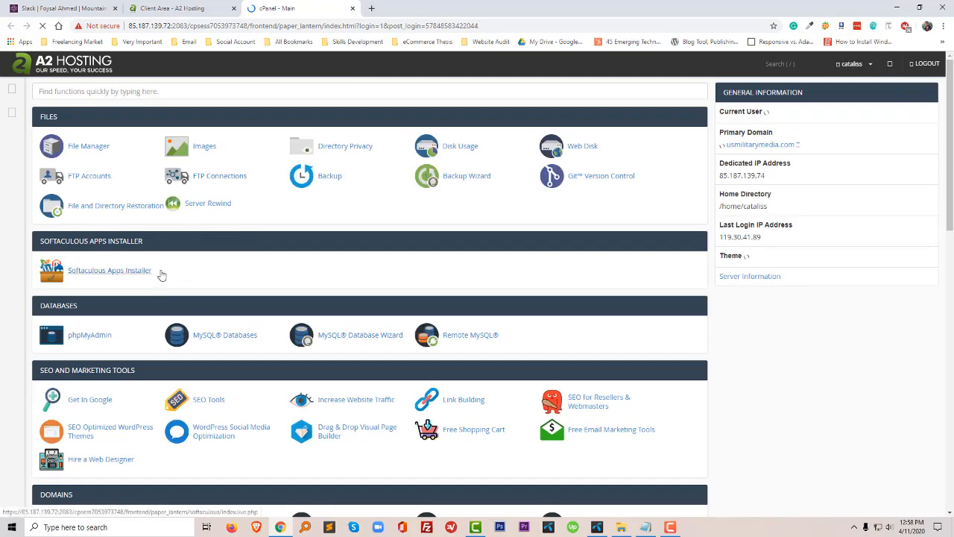
scroll(107, 295, "down", 1)
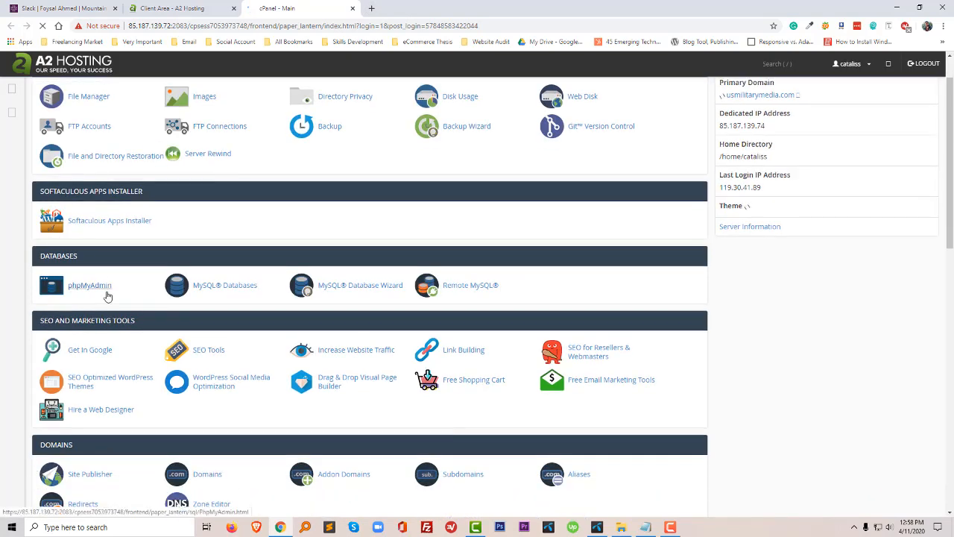
scroll(120, 313, "down", 2)
scroll(123, 339, "down", 1)
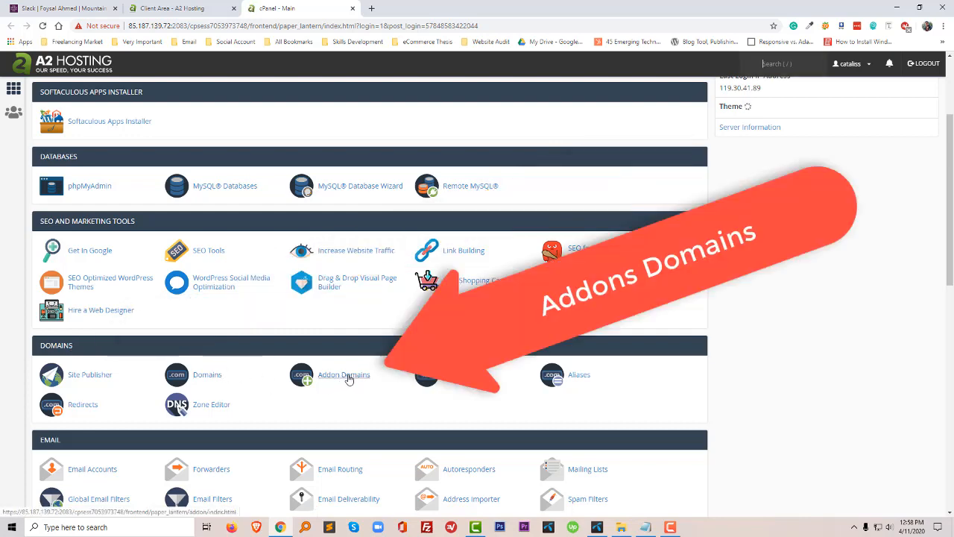
Go to Addon Domains in cPanel's Domains section.
left_click(347, 377)
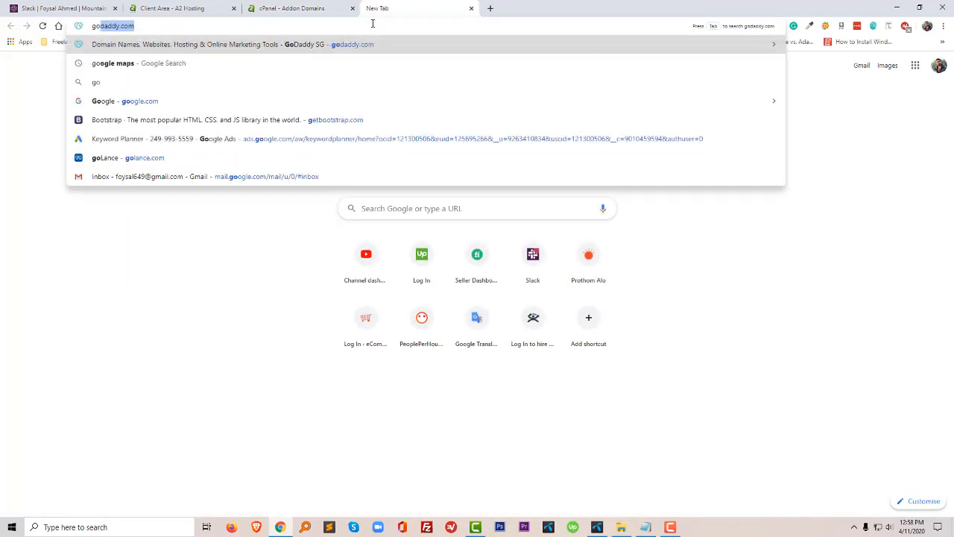
Load godaddy.com and sign in as a registered user to reach the products list.
key("Return")
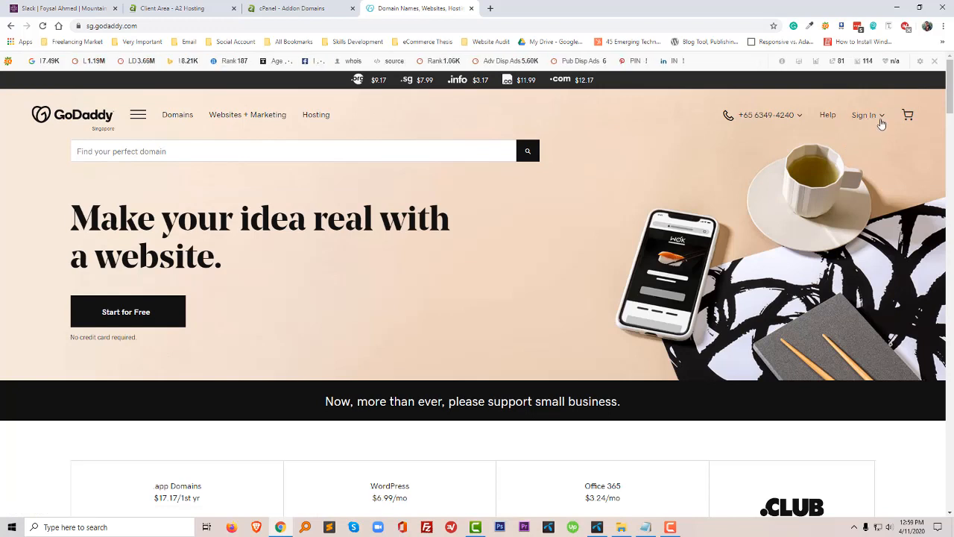
left_click(867, 115)
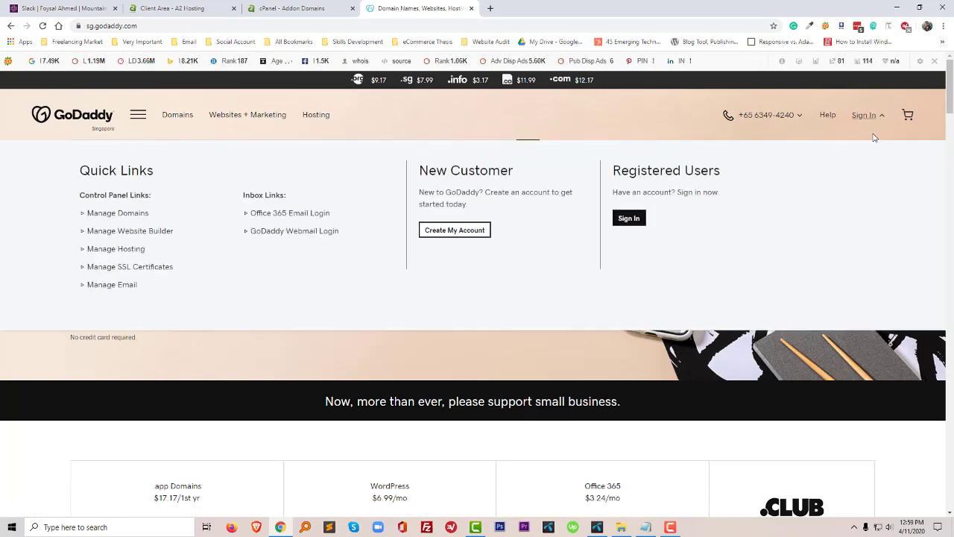
left_click(628, 218)
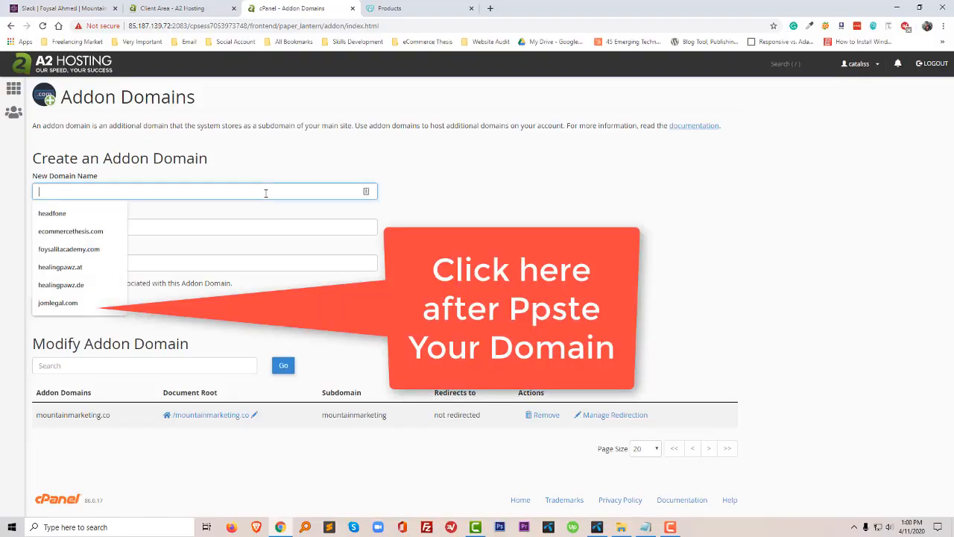
Add mountainmarketing.co as a new addon domain, then return to GoDaddy's products list.
type("mountainmarketing.co")
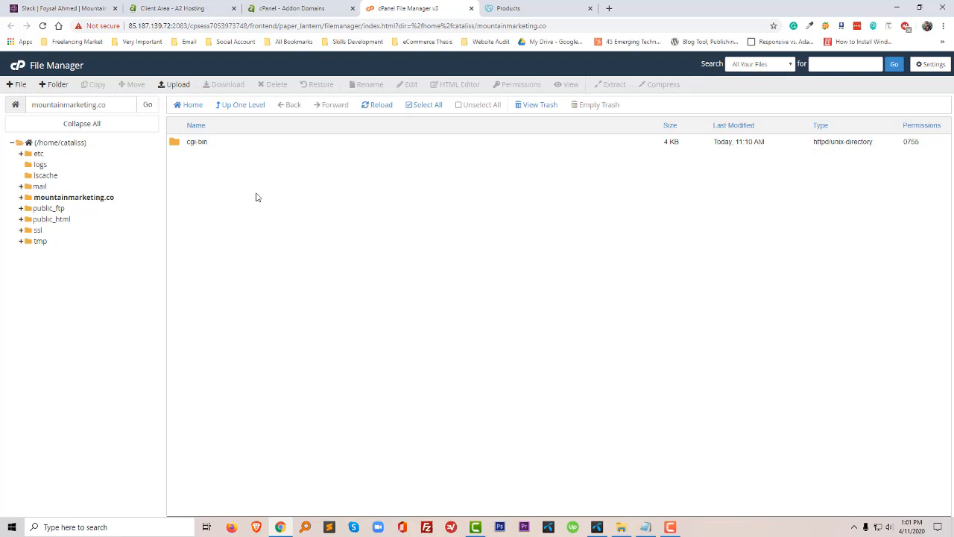
left_click(516, 6)
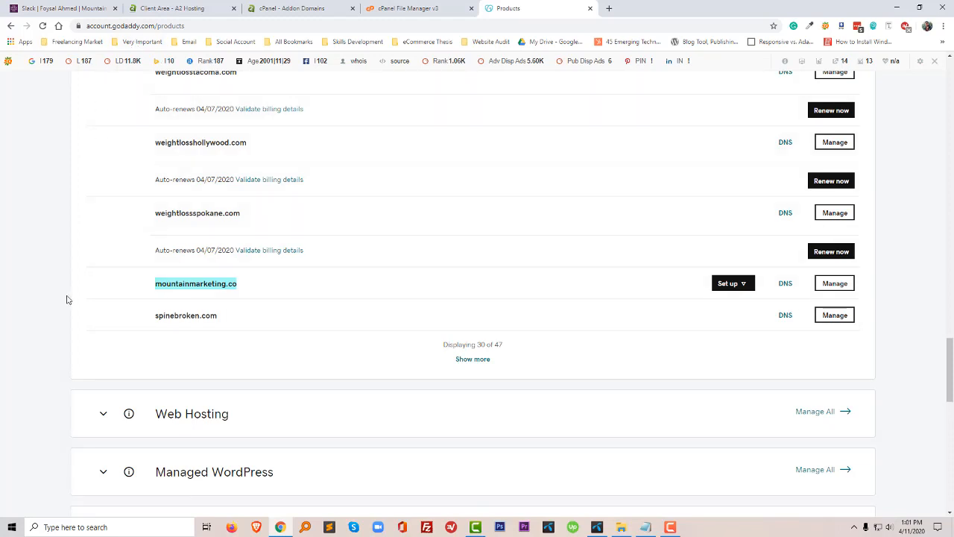
Reach DNS Management for mountainmarketing.co from its domain settings.
left_click(108, 288)
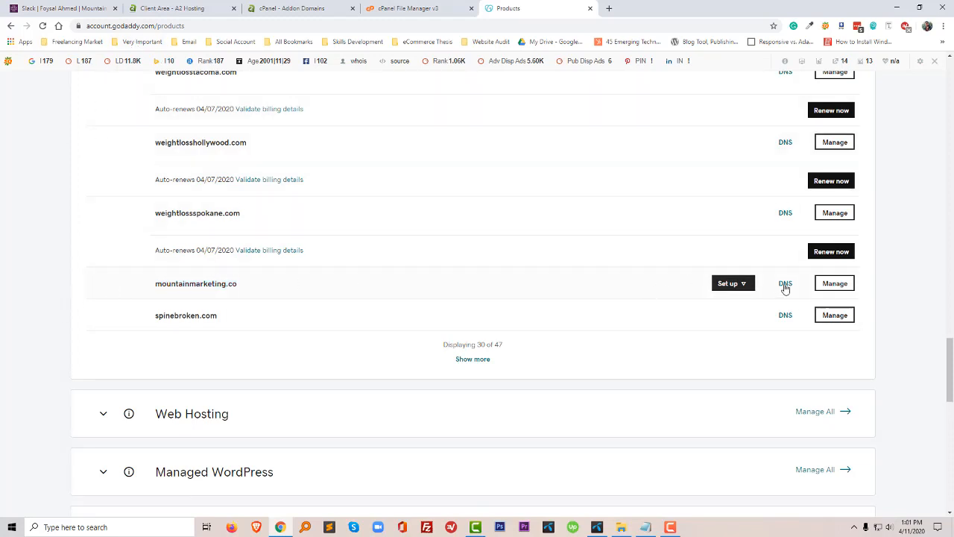
left_click(834, 283)
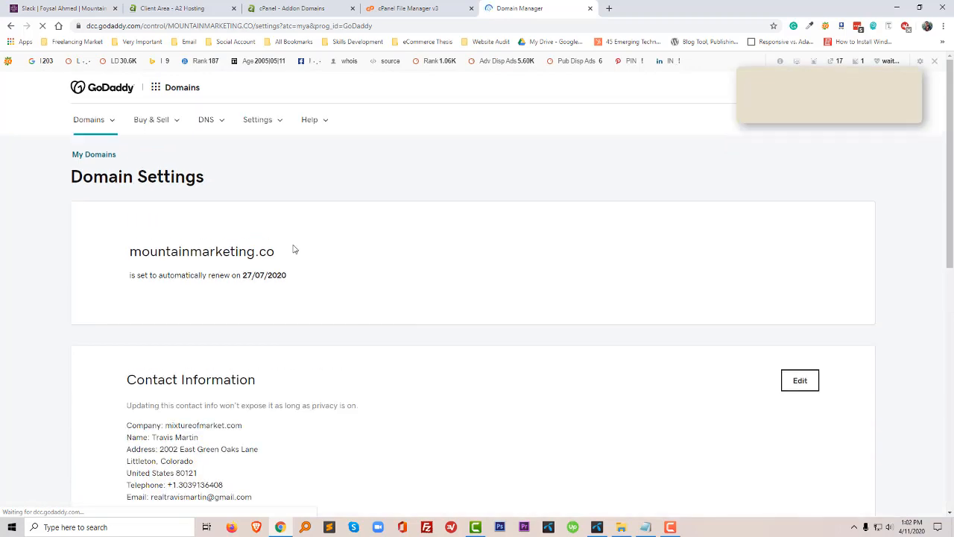
scroll(294, 247, "down", 2)
scroll(294, 247, "down", 2)
scroll(293, 247, "down", 3)
scroll(295, 248, "down", 2)
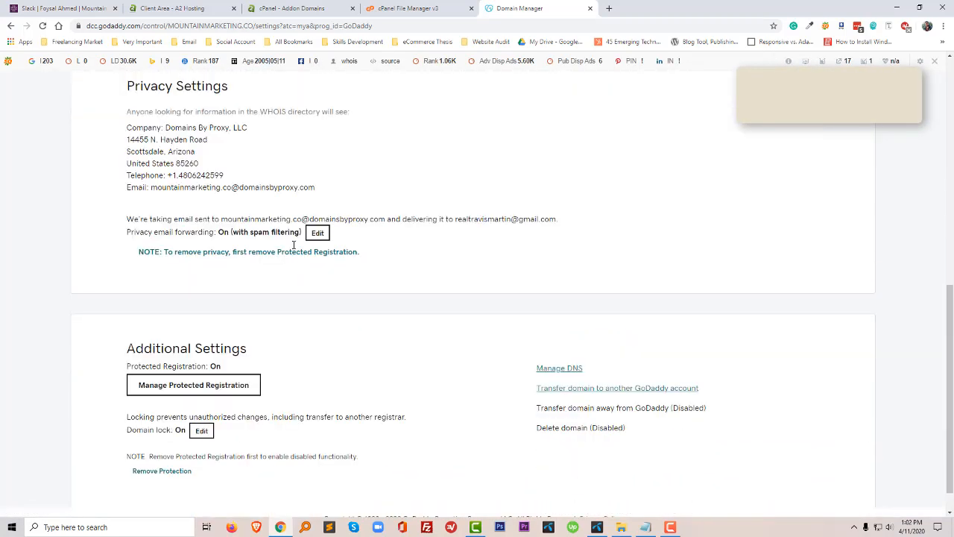
scroll(294, 248, "down", 1)
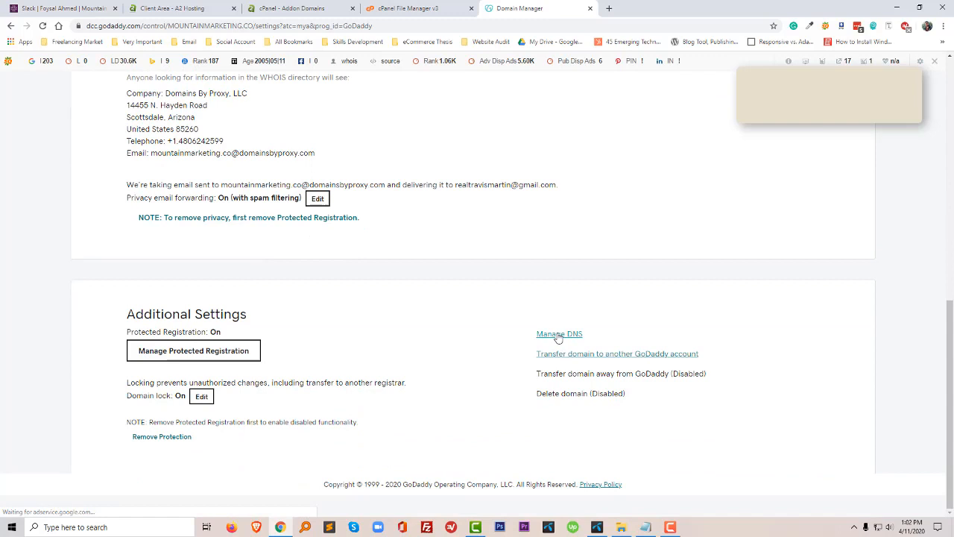
left_click(558, 334)
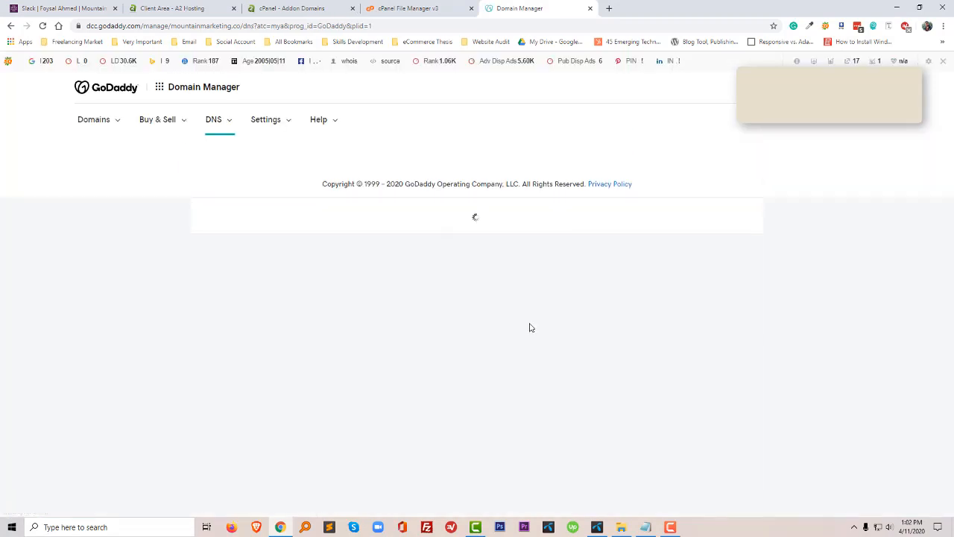
scroll(525, 324, "down", 2)
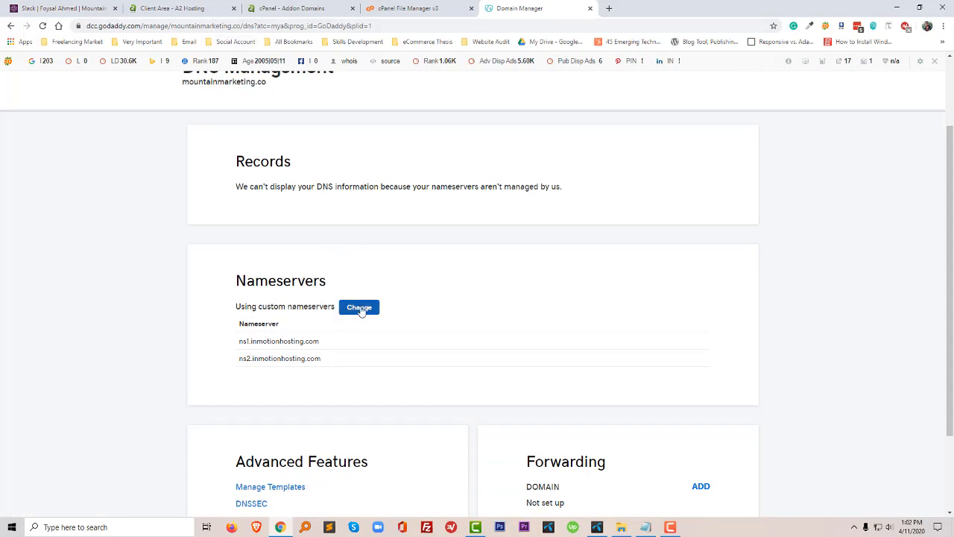
Replace the first custom nameserver with ns1.a2hosting.com pasted from Notepad.
left_click(361, 310)
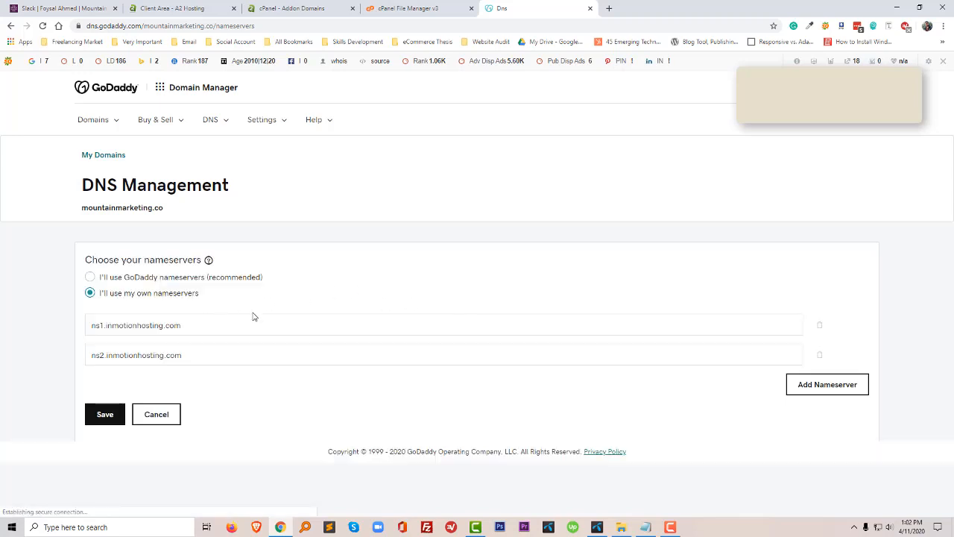
left_click(621, 527)
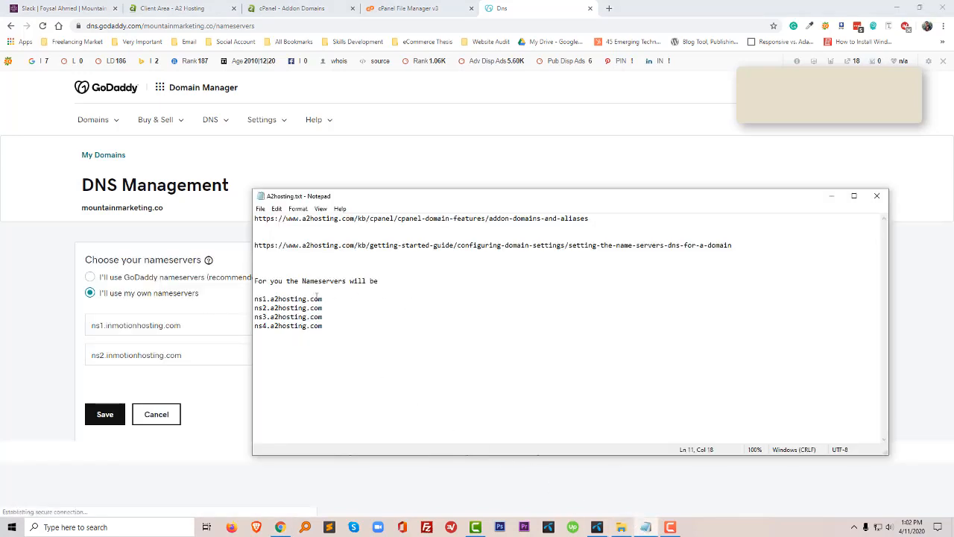
left_click_drag(323, 299, 254, 299)
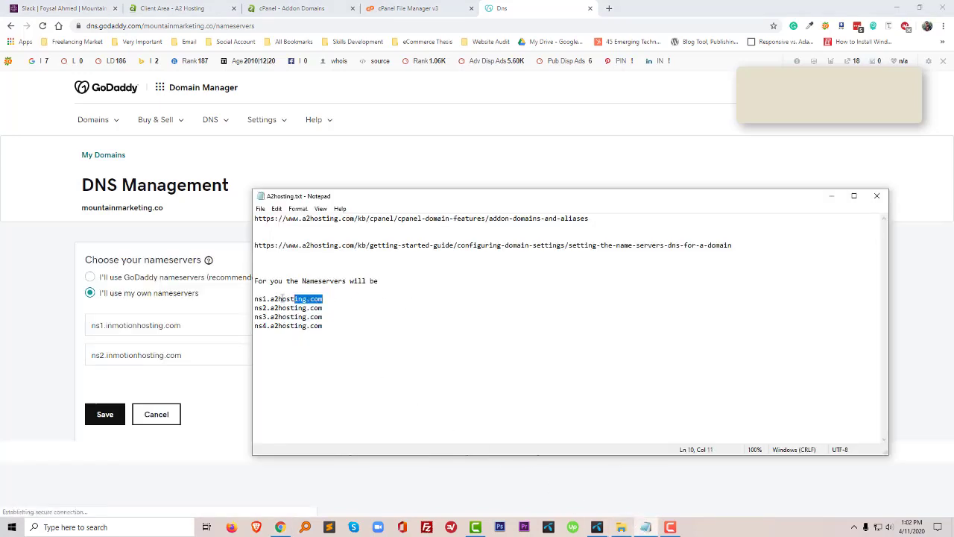
left_click(180, 324)
double_click(180, 324)
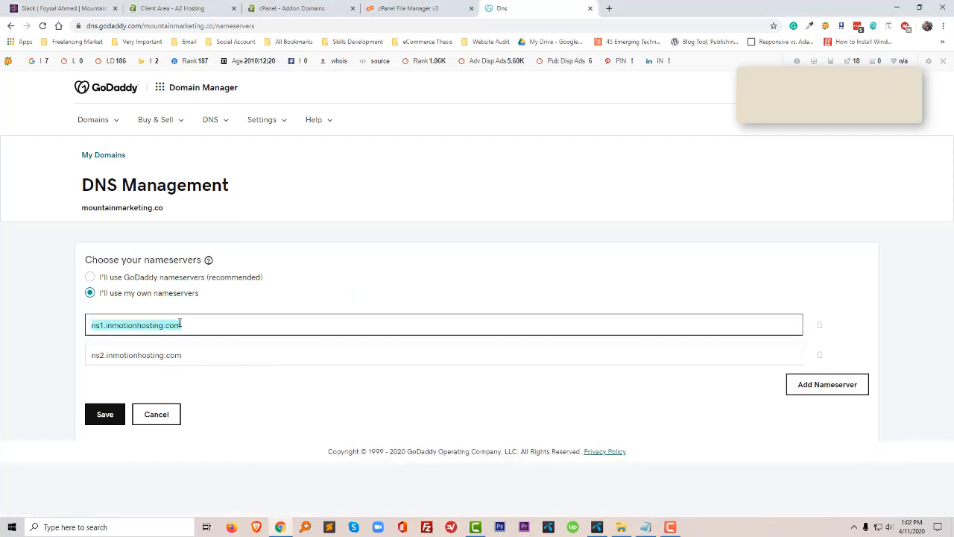
type("ns1.a2hosting.com")
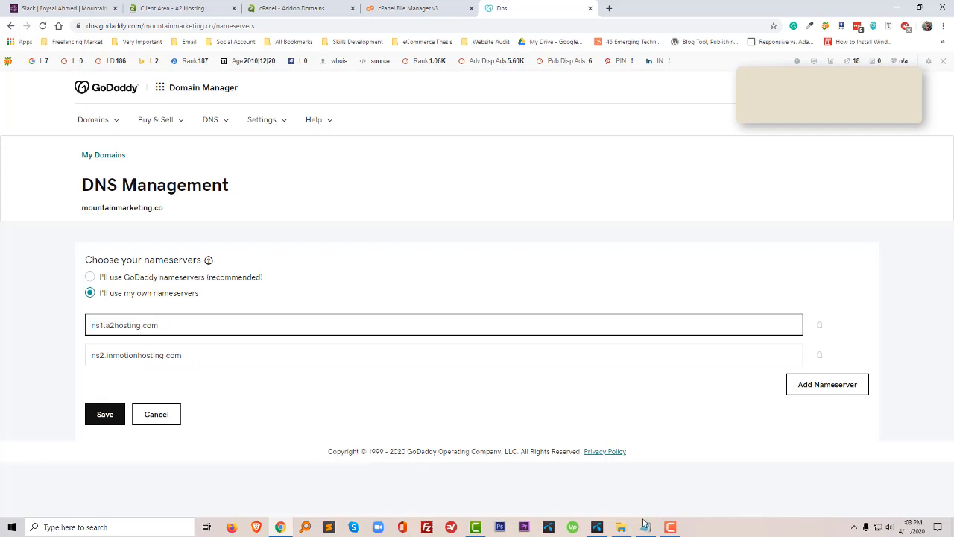
Replace the second nameserver with ns2.a2hosting.com and save the new nameservers.
left_click(621, 526)
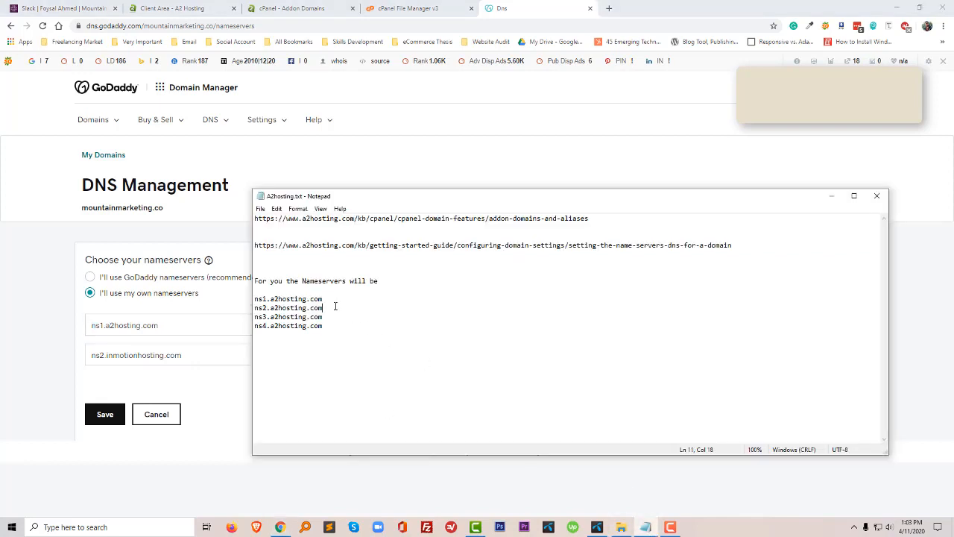
left_click_drag(323, 308, 254, 307)
key("ctrl+c")
left_click(210, 356)
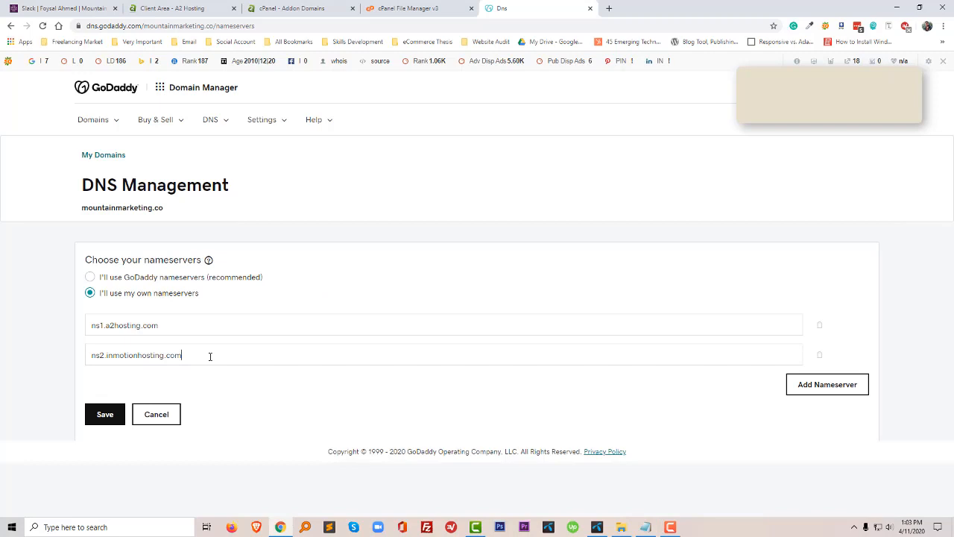
double_click(211, 356)
key("ctrl+v")
left_click(97, 415)
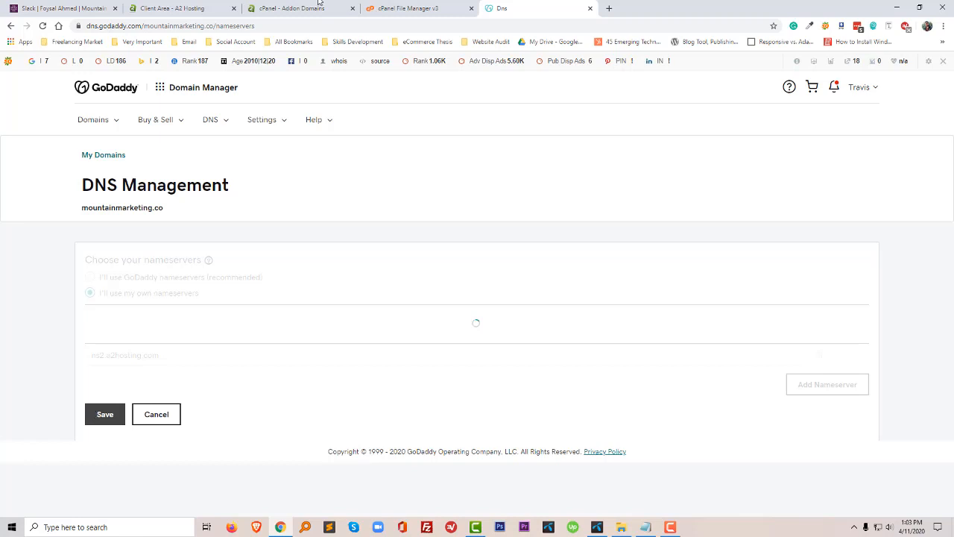
Check cPanel File Manager, then view the live mountainmarketing.co 'We are now Cataliss' page.
left_click(388, 7)
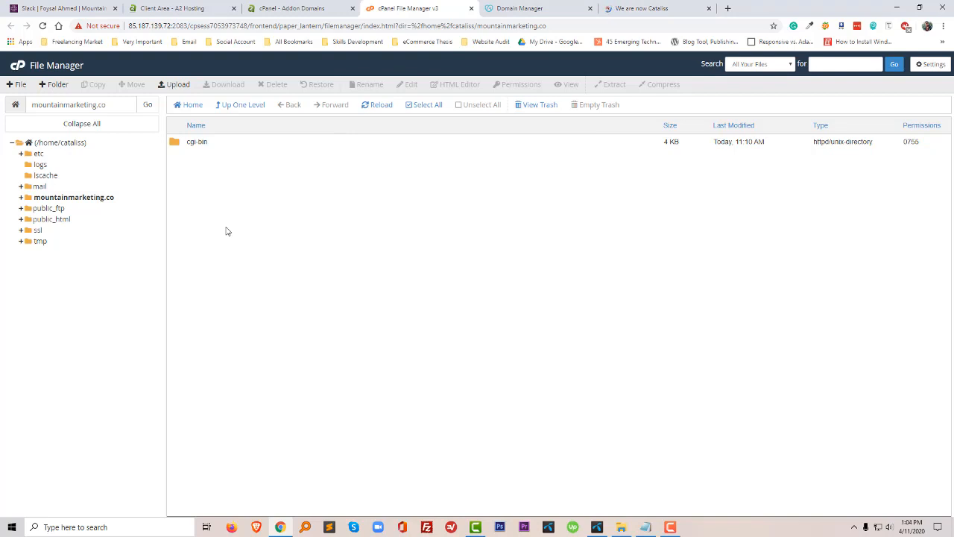
left_click(643, 8)
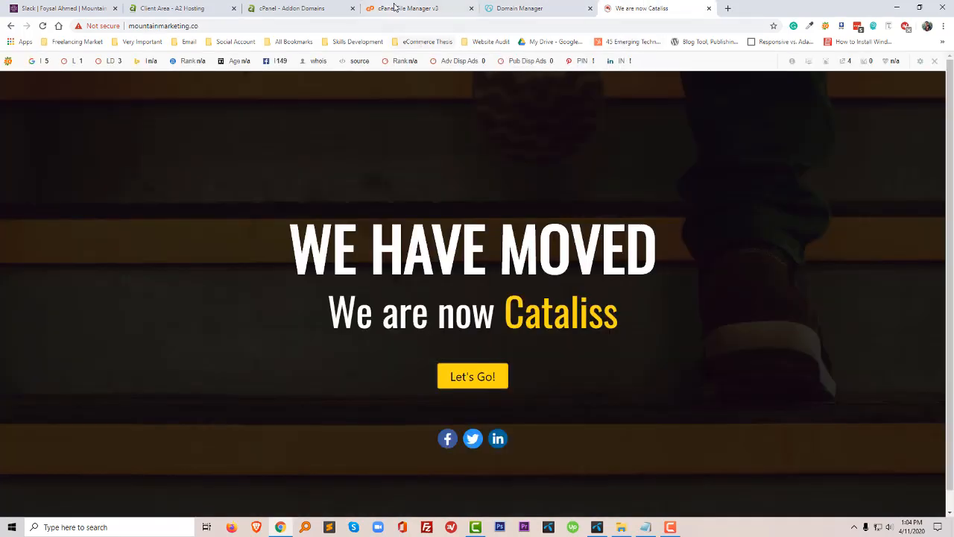
Create a new empty index.html file in the mountainmarketing.co folder and select it.
left_click(395, 8)
left_click(178, 141)
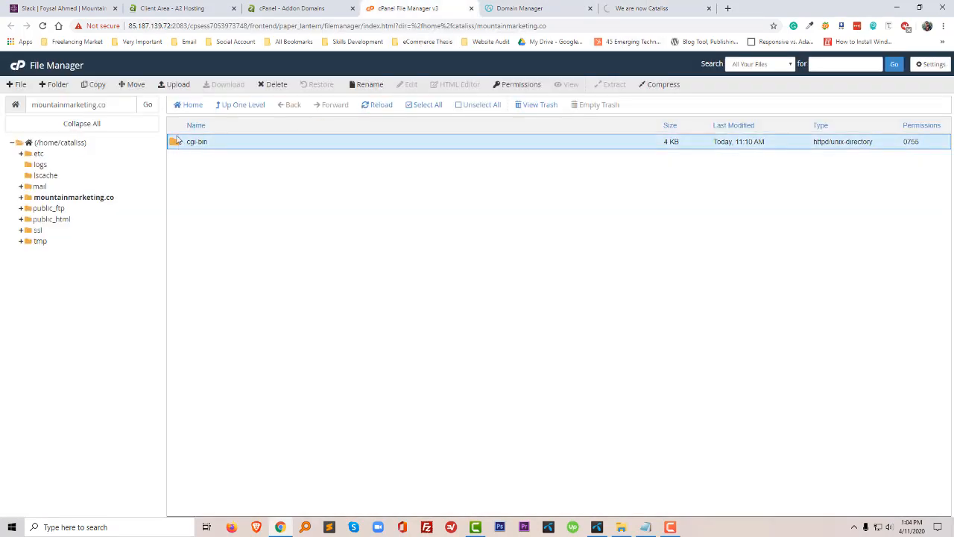
left_click(21, 84)
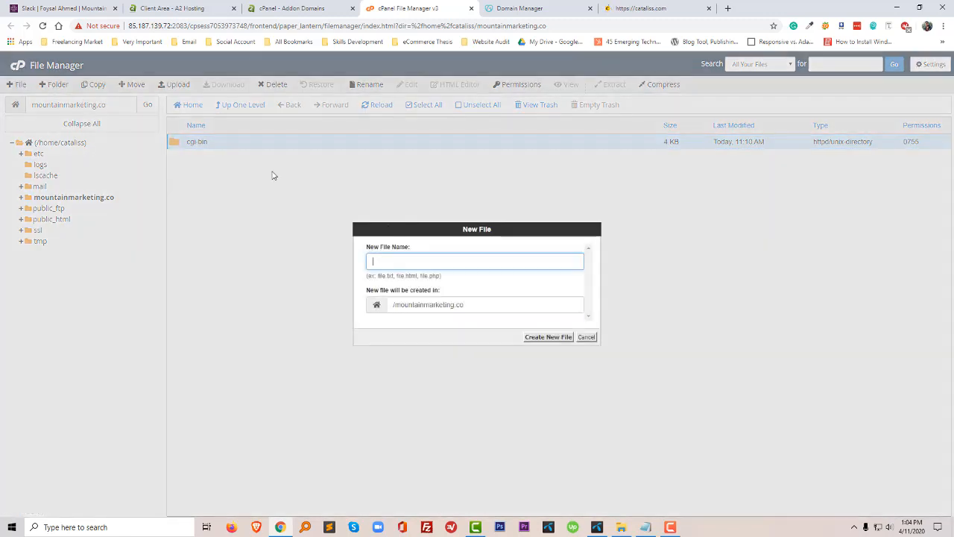
type("index.html")
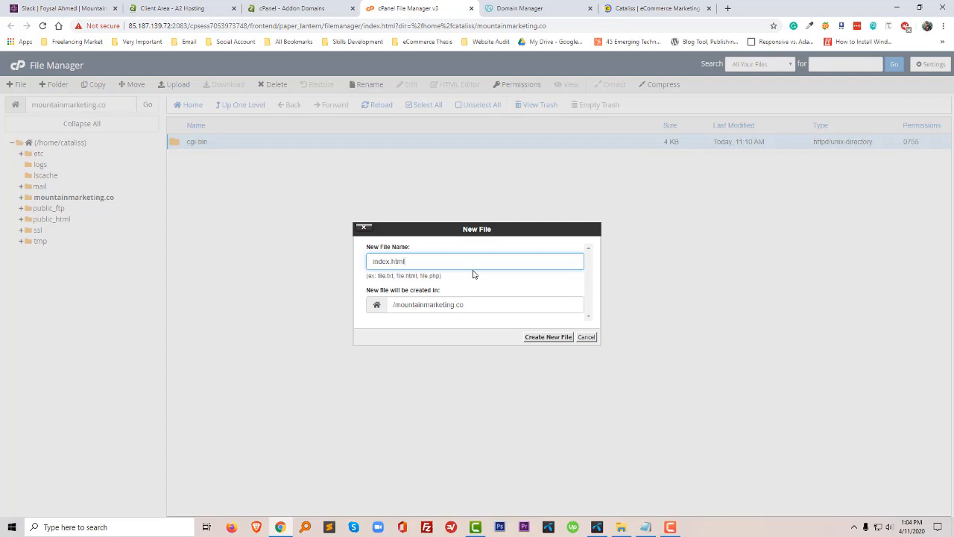
left_click(548, 337)
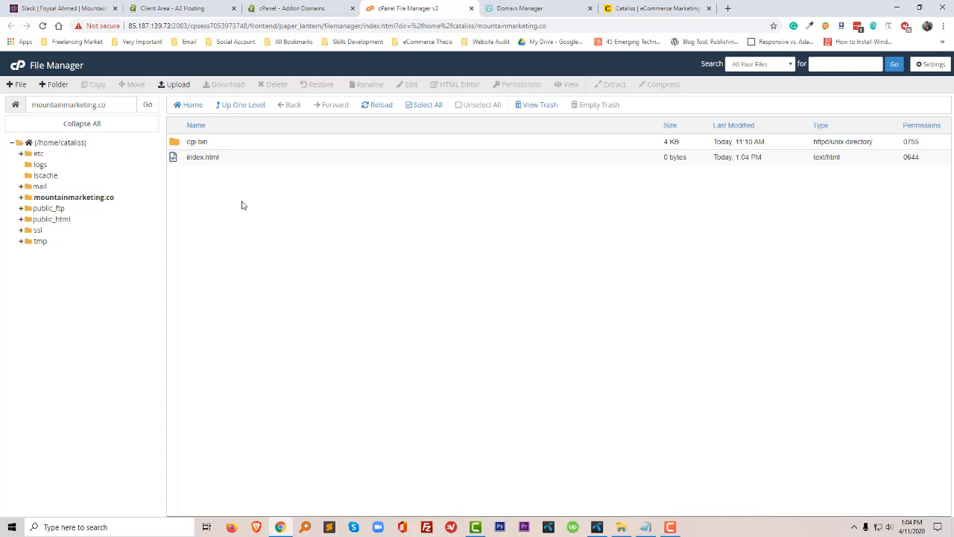
left_click(198, 157)
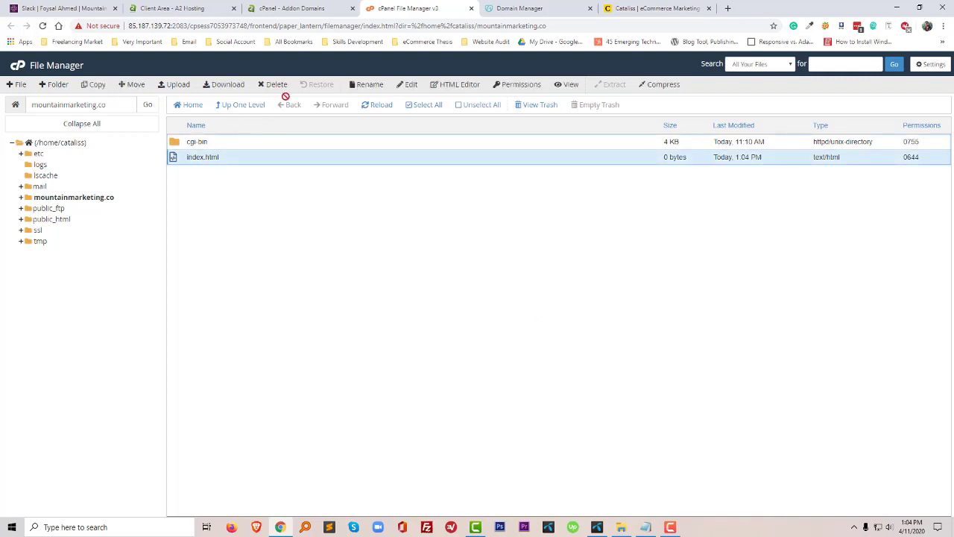
Start editing index.html and bring up Bootstrap's getting started documentation.
left_click(411, 84)
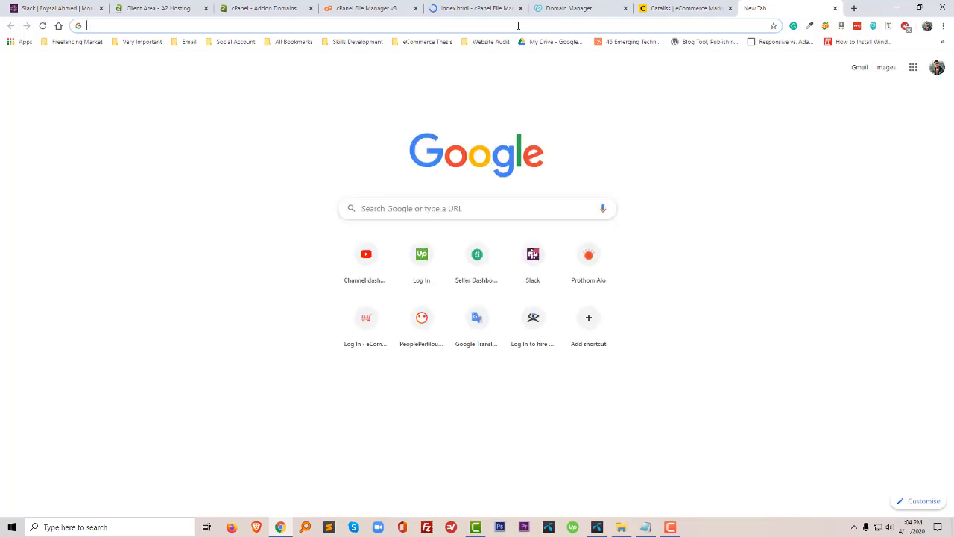
type("boot")
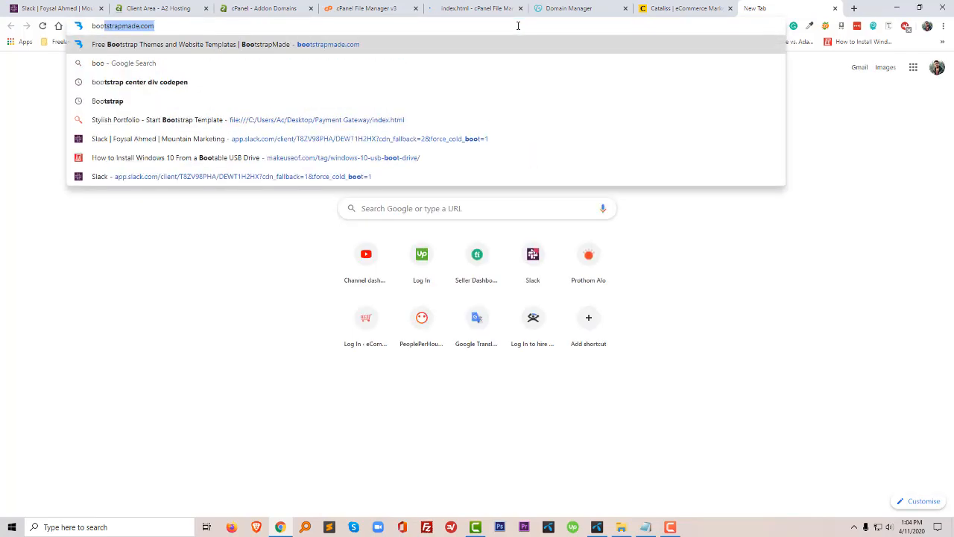
type("strap.com")
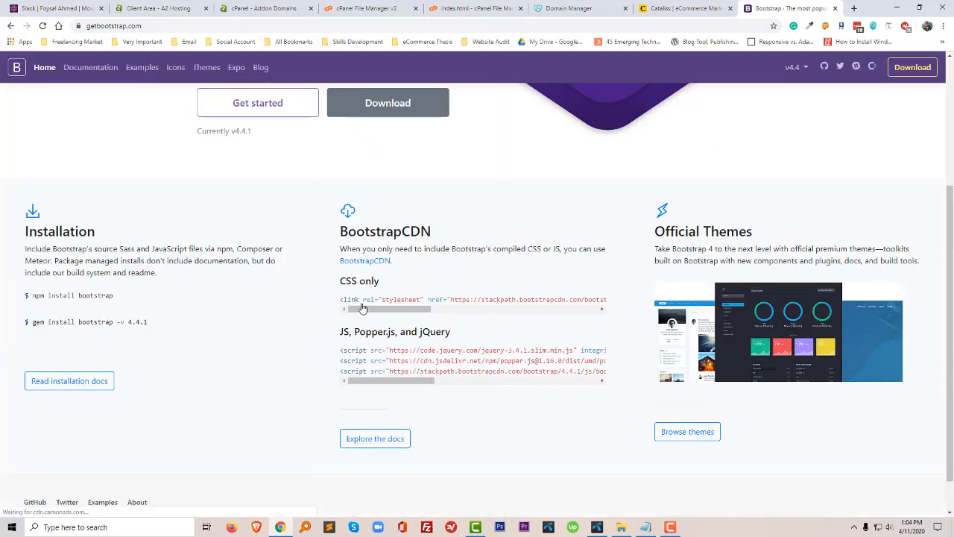
scroll(364, 301, "up", 5)
left_click(242, 321)
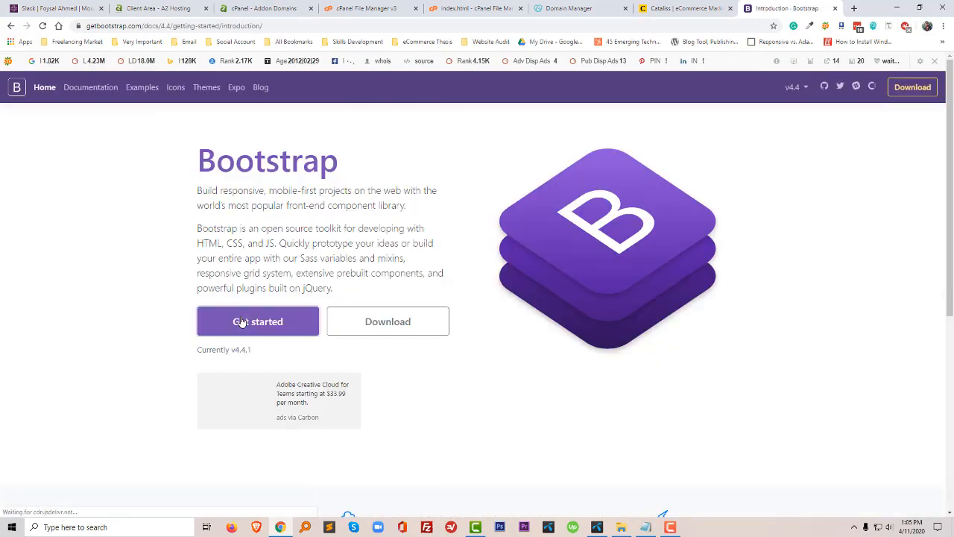
scroll(477, 298, "down", 5)
scroll(477, 298, "down", 3)
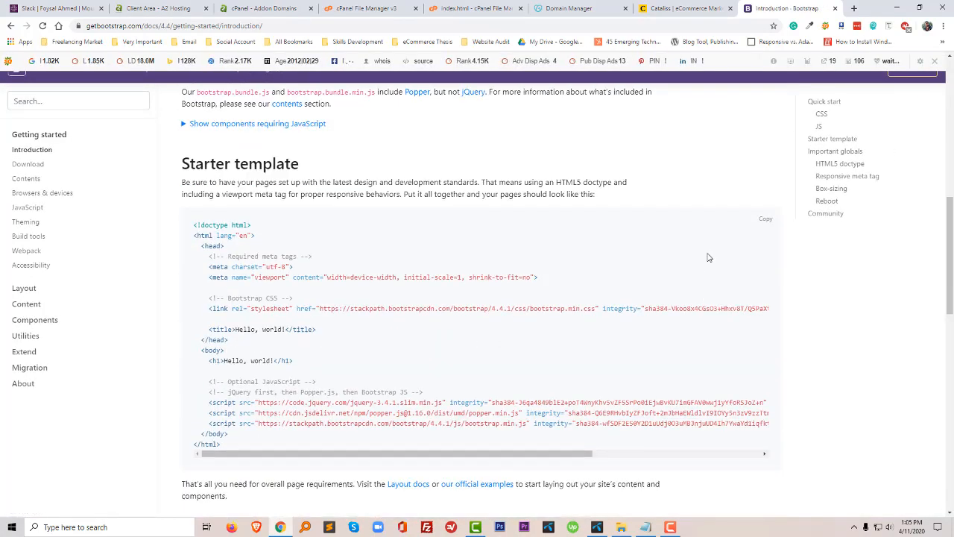
left_click(764, 222)
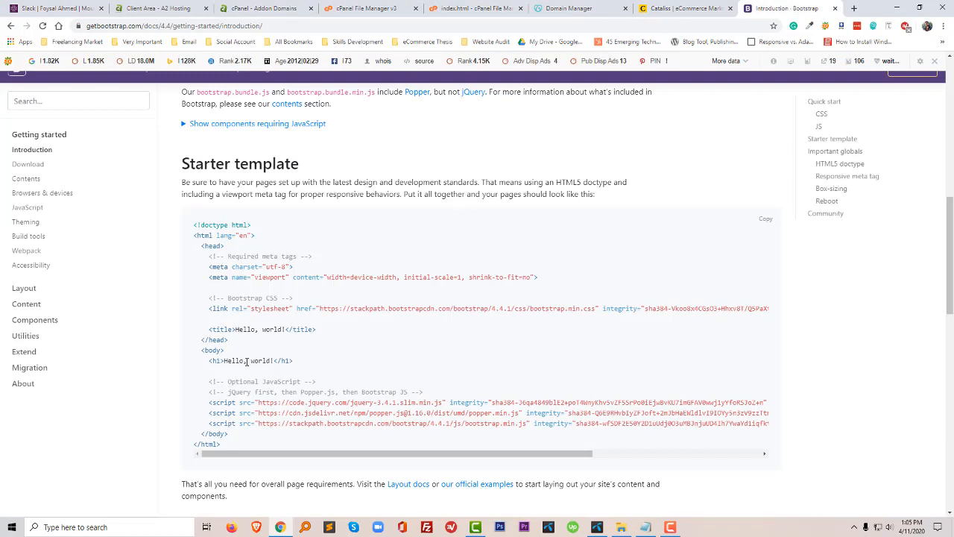
Copy the complete Bootstrap starter template code block from getbootstrap.com.
left_click_drag(221, 444, 194, 225)
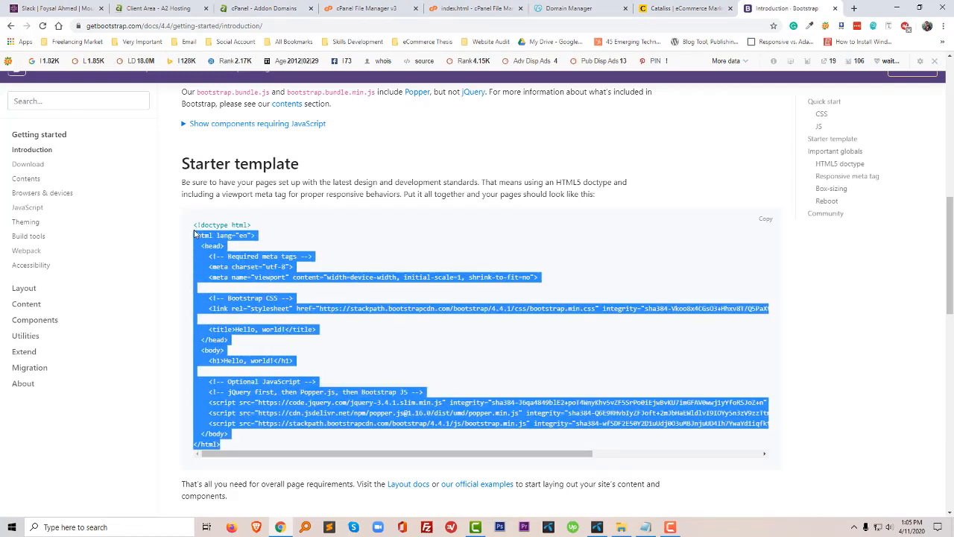
right_click(212, 236)
left_click(225, 237)
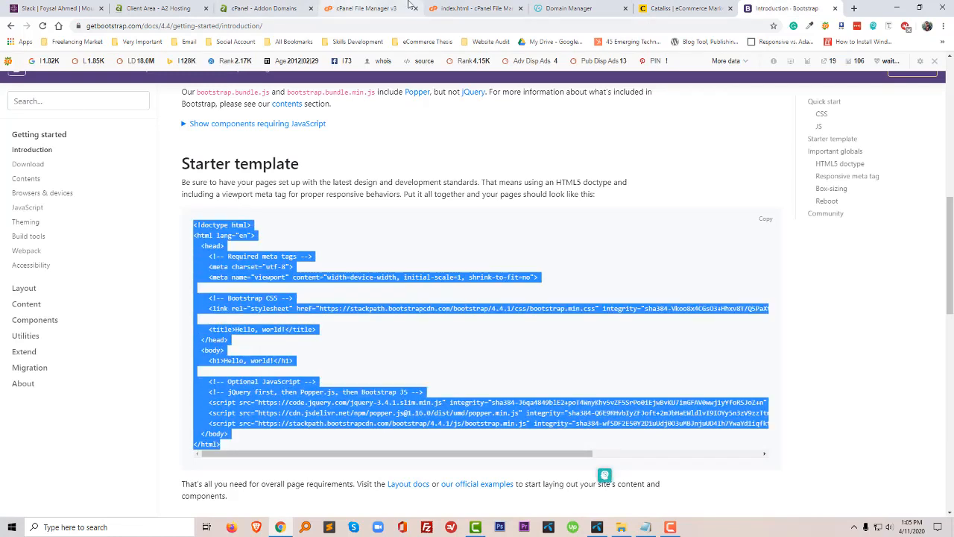
Replace index.html's content with the Bootstrap template and retitle it 'Welcome To You A2Hosting'.
left_click(475, 9)
key("ctrl+a")
key("ctrl+v")
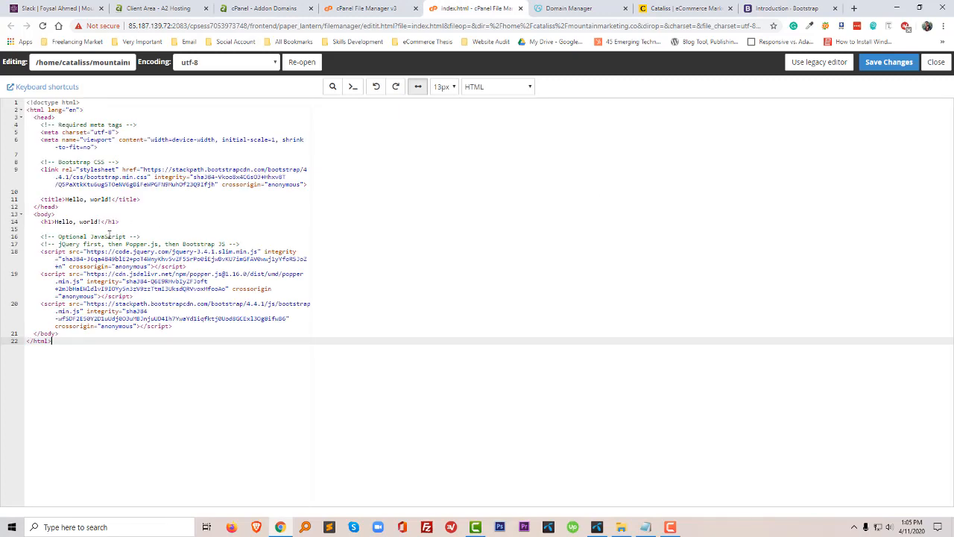
left_click_drag(66, 199, 112, 198)
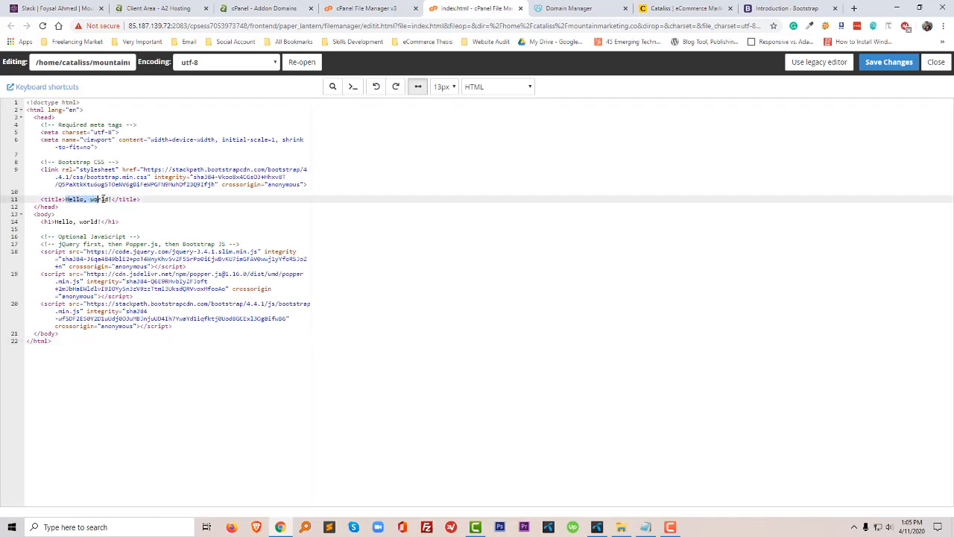
type("Welcome To")
type(" You A")
type("2Hosting")
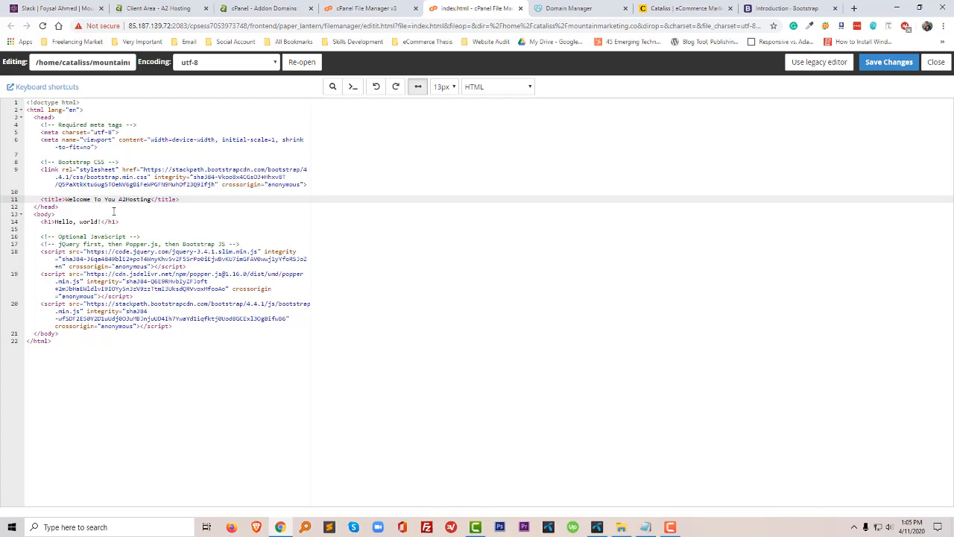
Change the heading to 'Hey! Your Are Ready to Upload your File at A2 Hosting!' and save the file.
left_click(127, 224)
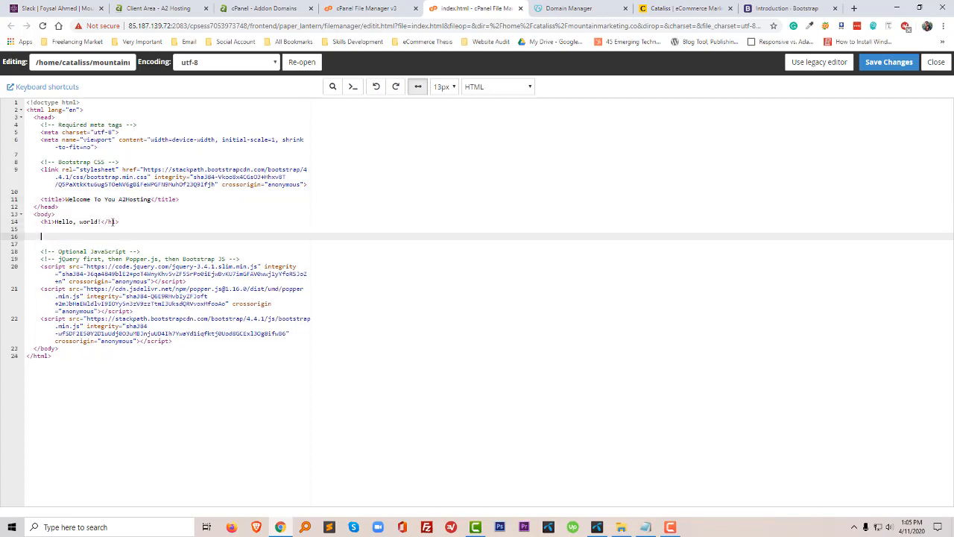
key("Return")
key("Return")
key("Return")
left_click(41, 221)
key("Return")
key("Return")
key("Return")
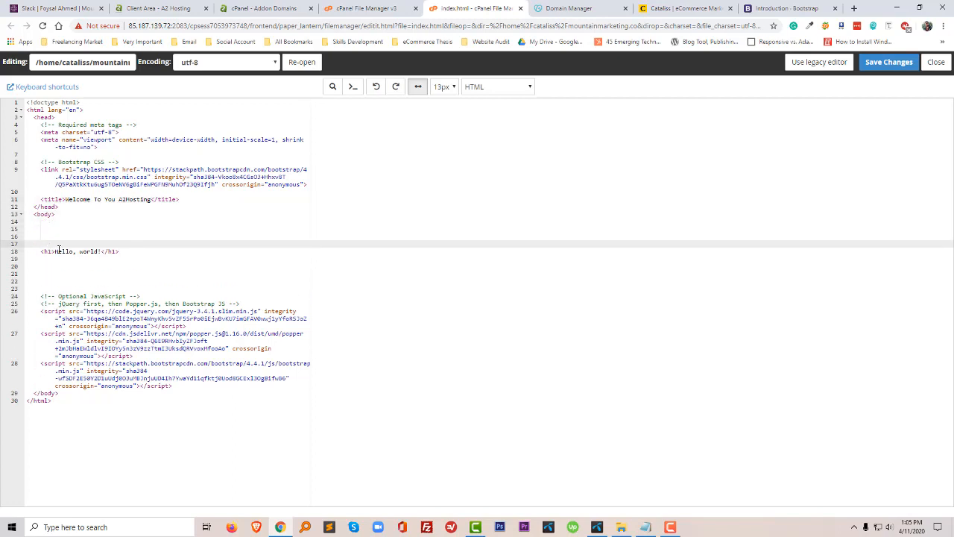
double_click(58, 250)
type("Hey! Y")
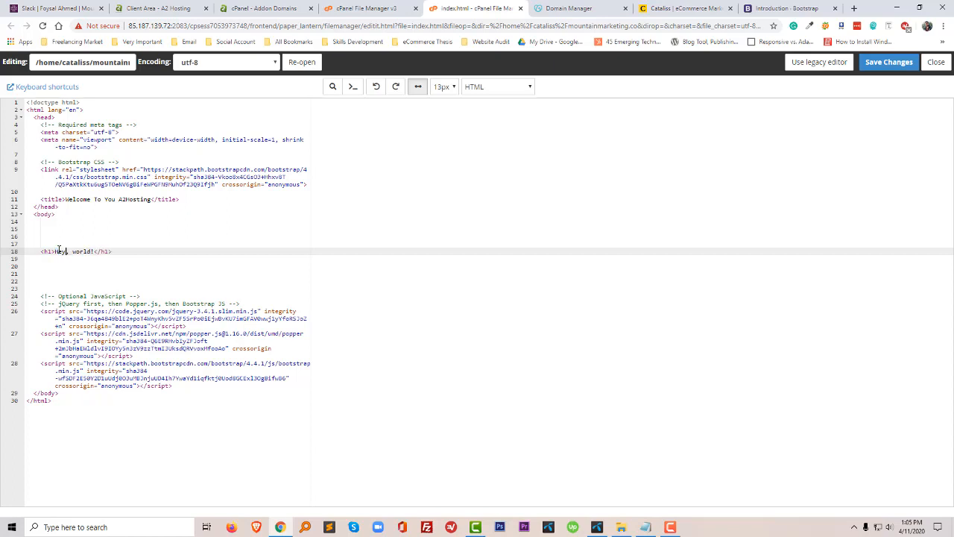
type("our ")
type("Are Ready t")
type("o Upload you")
type("r File at ")
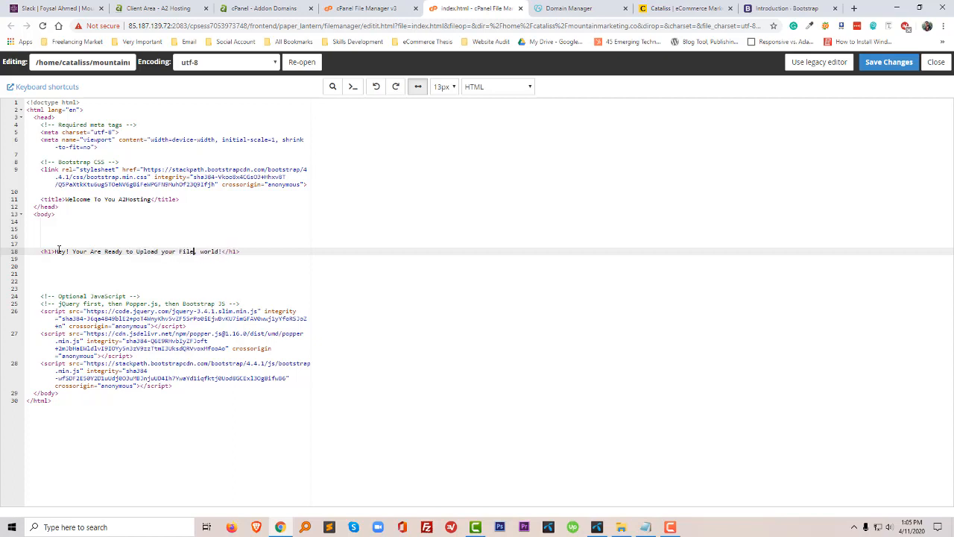
type("A2 Hos")
type("ting")
key("BackSpace")
left_click(888, 62)
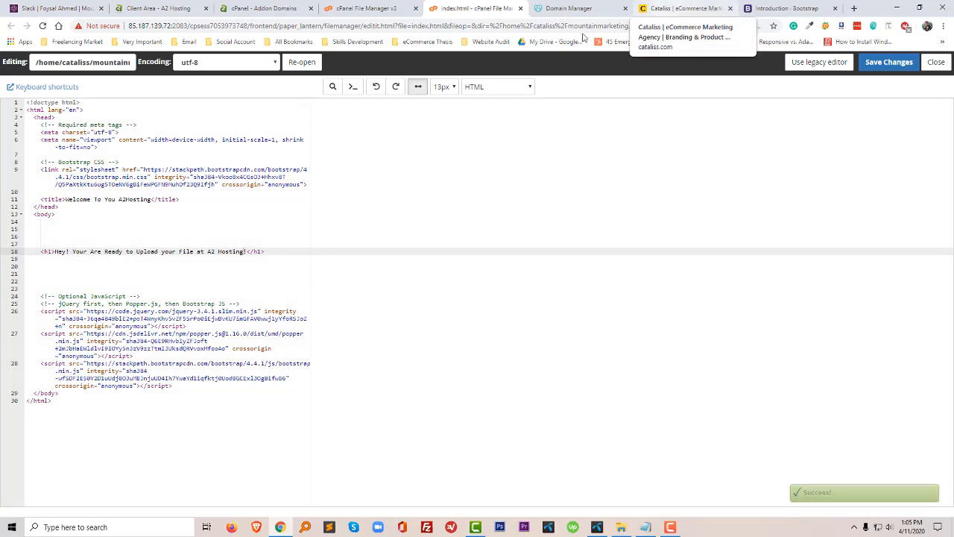
Load mountainmarketing.co in the Cataliss tab, which still shows the old 'We have moved' page.
left_click(690, 8)
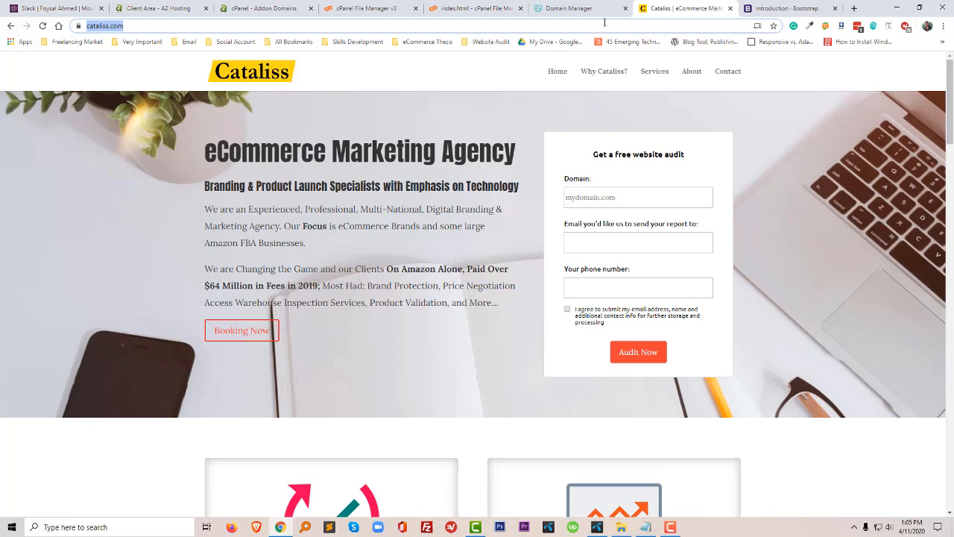
left_click(604, 25)
type("mi")
key("BackSpace")
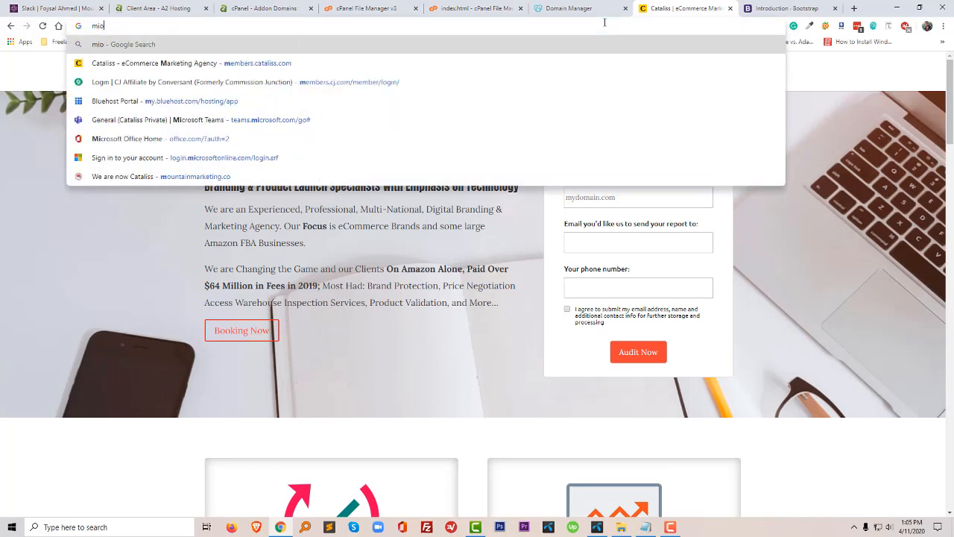
type("io")
key("BackSpace")
key("BackSpace")
type("o")
key("Return")
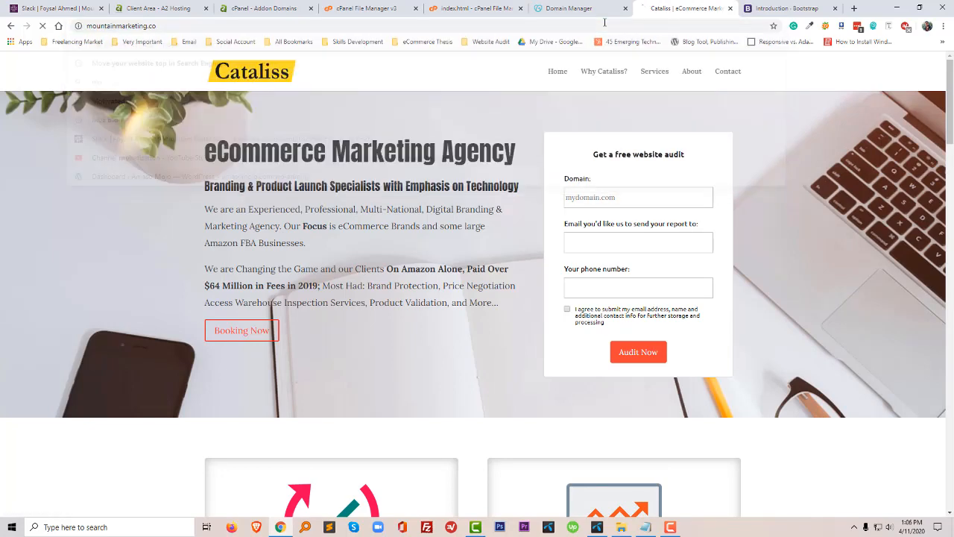